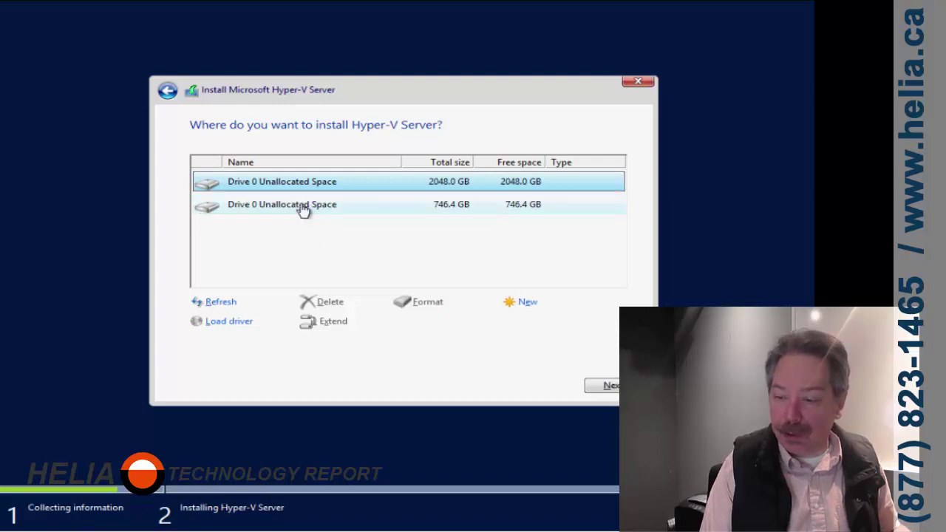
# Quit Hyper-V Server setup and open Troubleshoot under Repair your computer
pyautogui.click(639, 82)
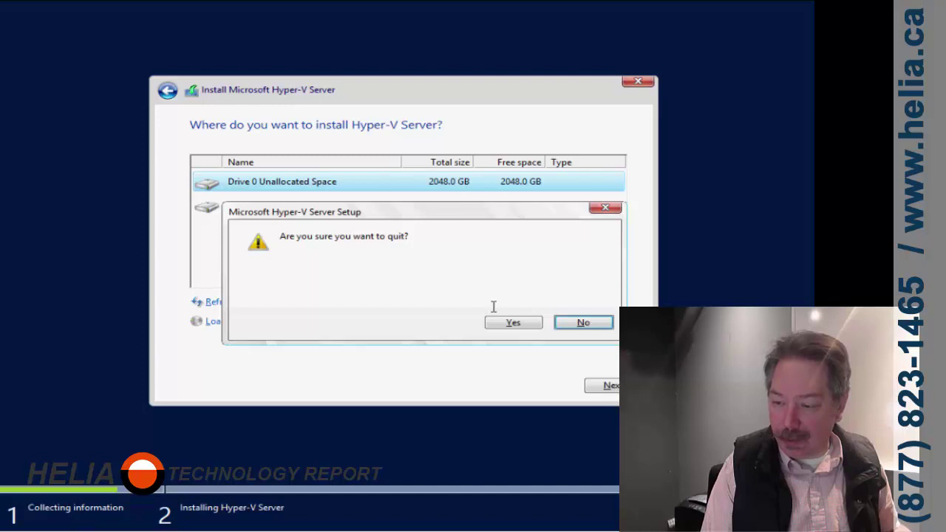
pyautogui.click(513, 323)
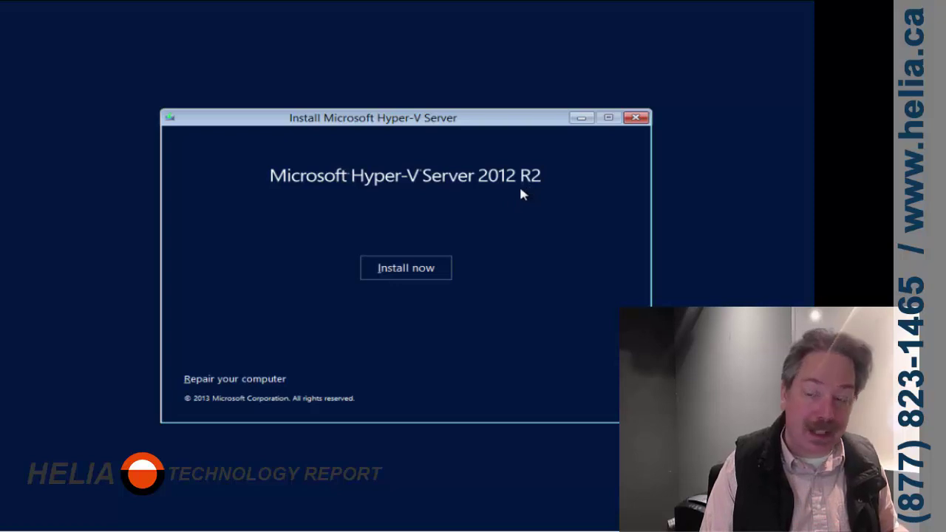
pyautogui.click(249, 379)
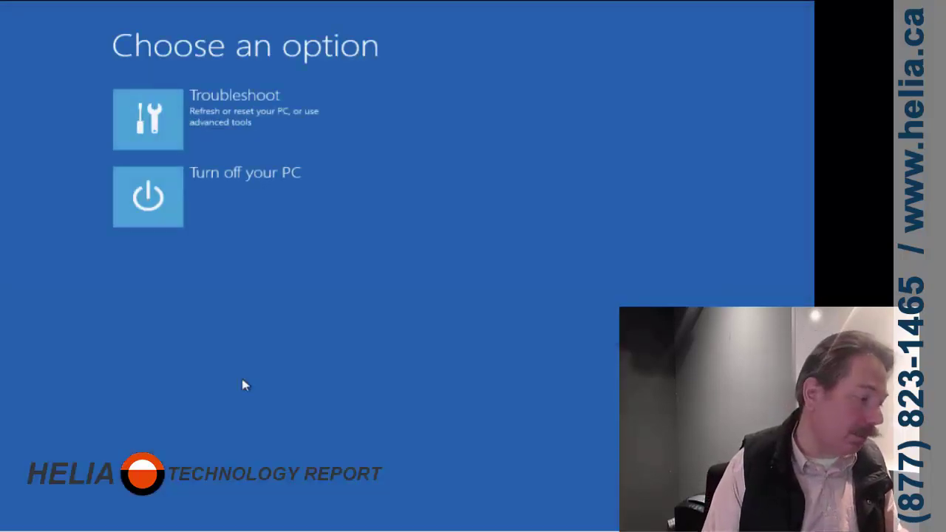
pyautogui.click(157, 127)
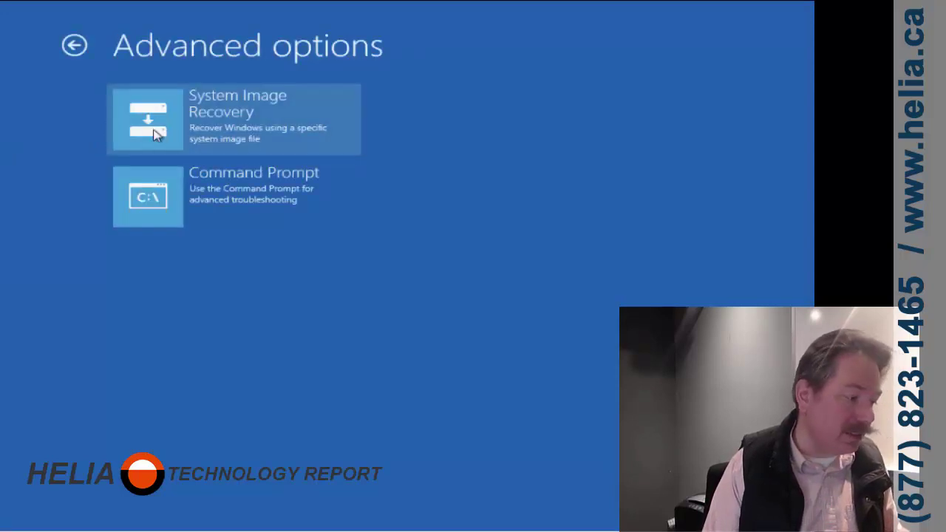
# Open the recovery Command Prompt and start diskpart
pyautogui.click(148, 192)
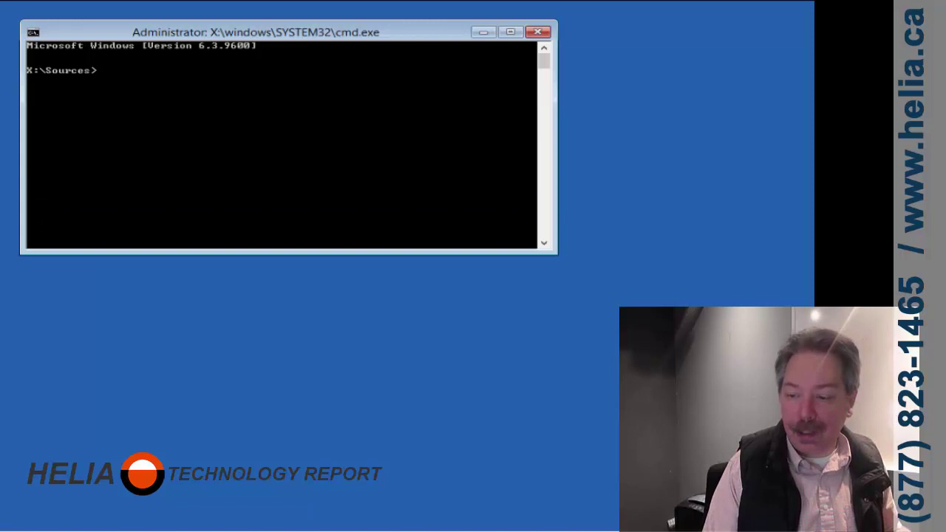
pyautogui.write('dispa')
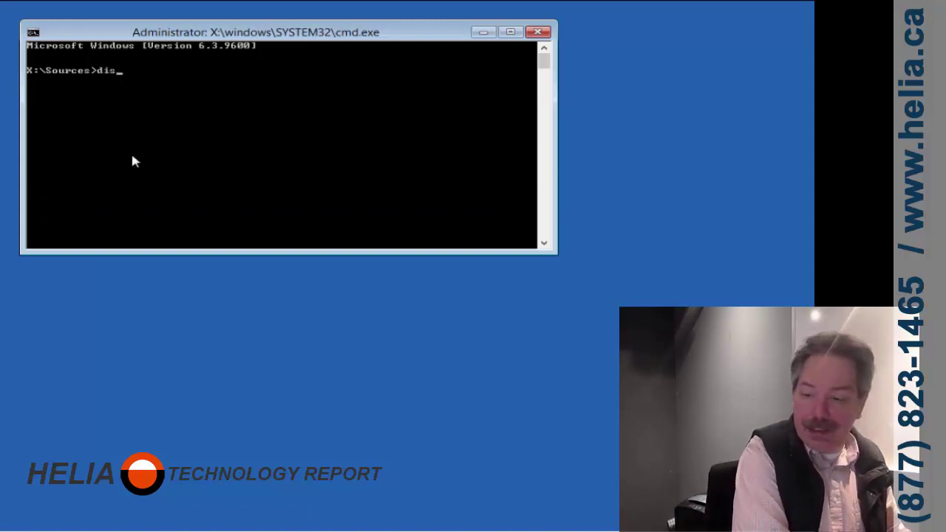
pyautogui.press('BackSpace')
pyautogui.press('BackSpace')
pyautogui.write('kp')
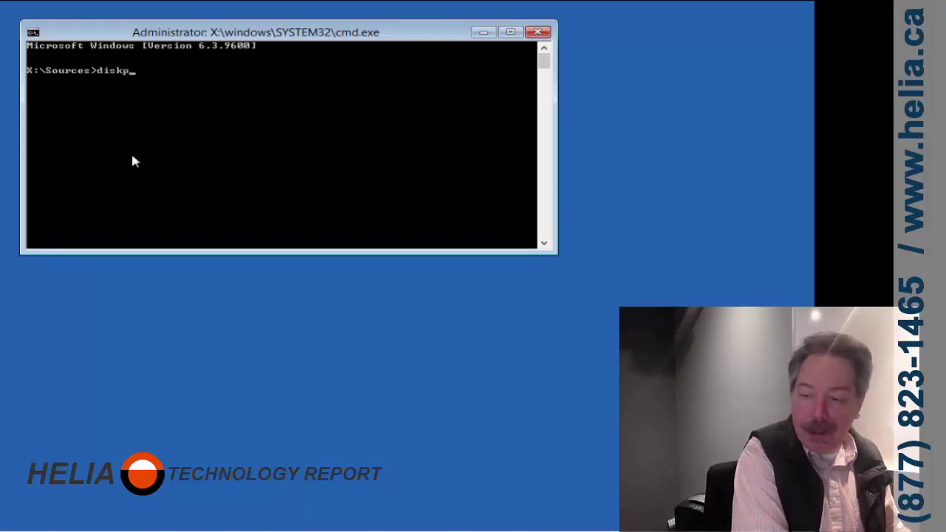
pyautogui.write('art')
pyautogui.press('Return')
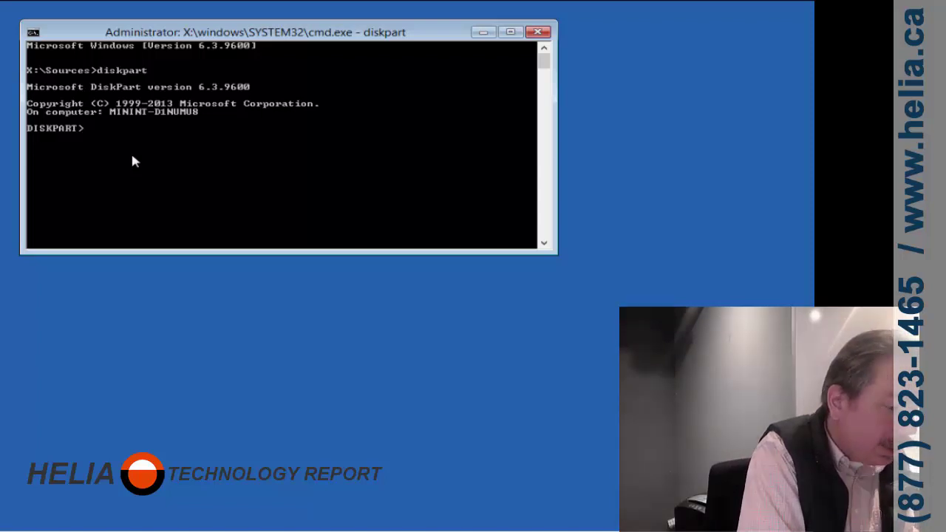
# List the volumes and disks in DiskPart, then run 'select 0'
pyautogui.write('list vol')
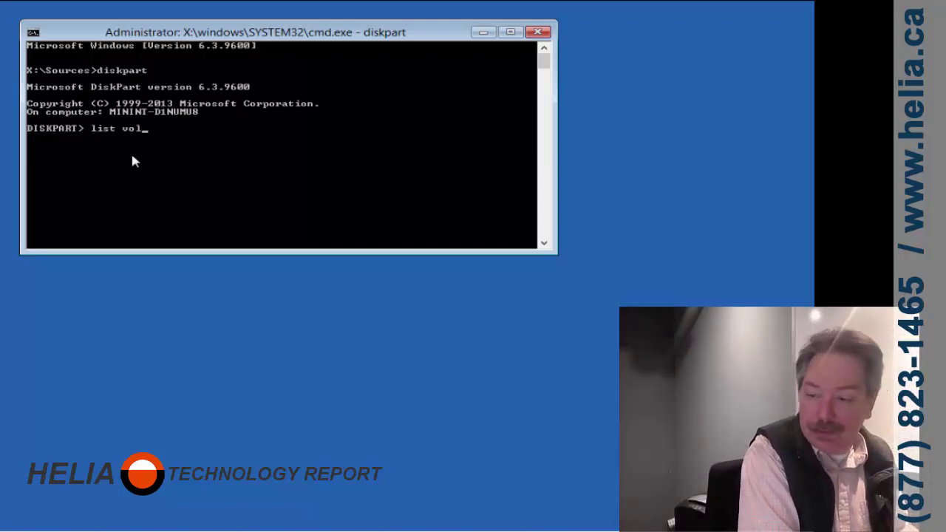
pyautogui.write('ume')
pyautogui.press('Return')
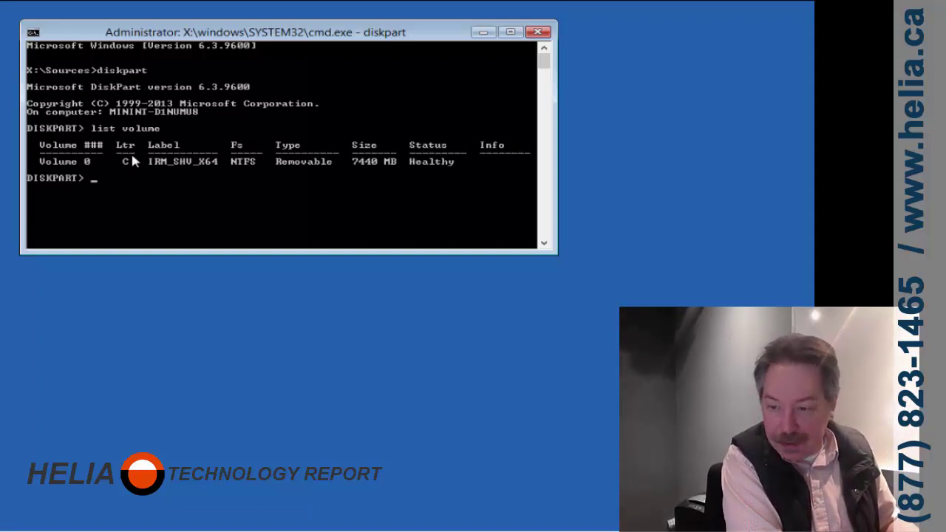
pyautogui.write('list ')
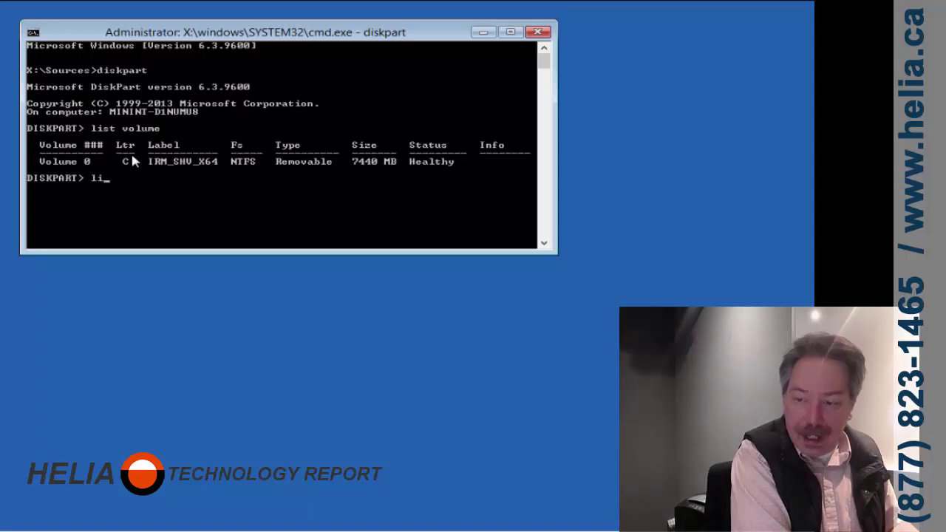
pyautogui.write('disk')
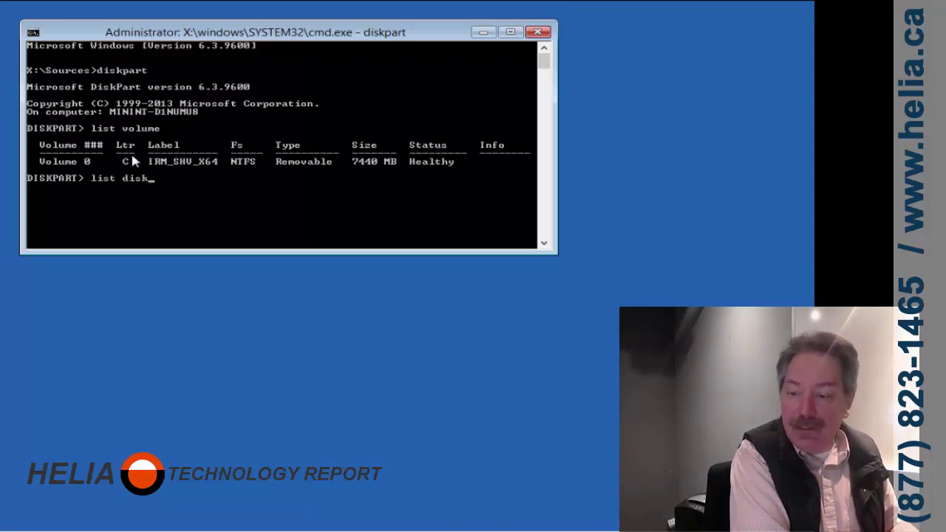
pyautogui.press('Return')
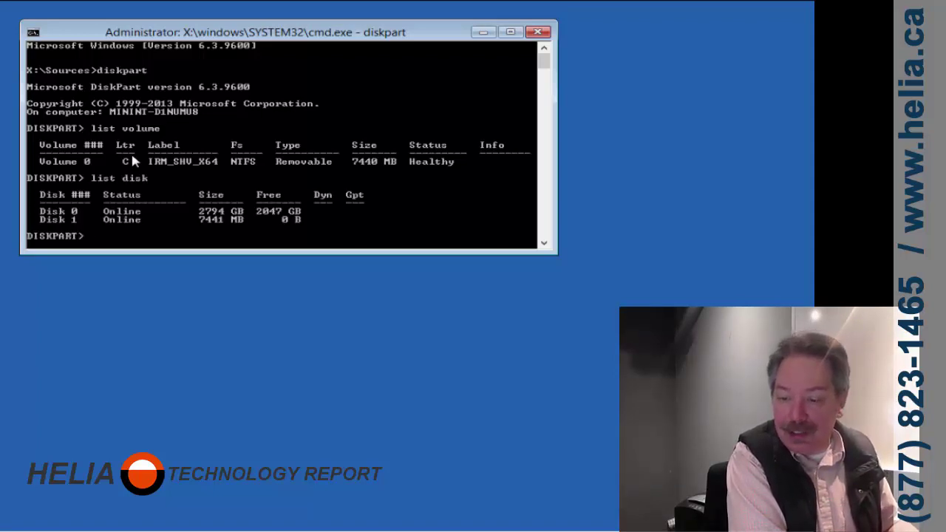
pyautogui.write('select ')
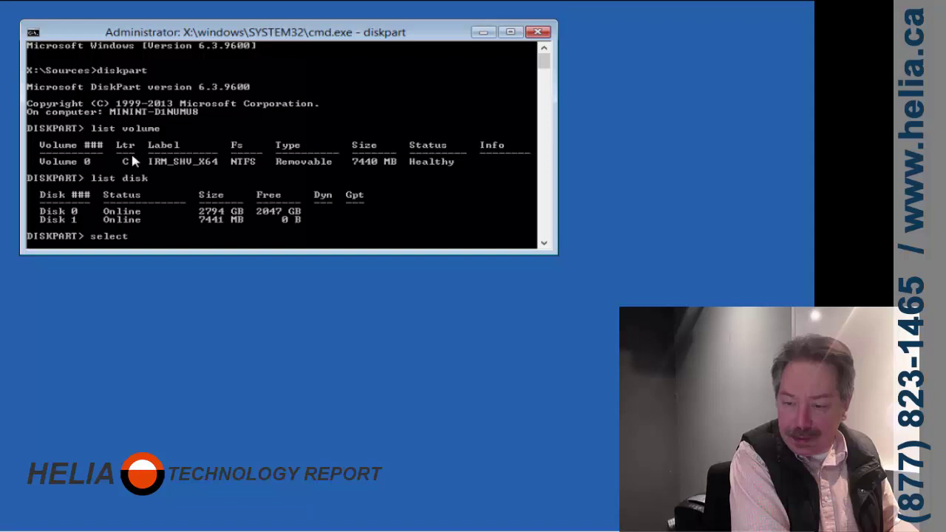
pyautogui.write('0')
pyautogui.press('Return')
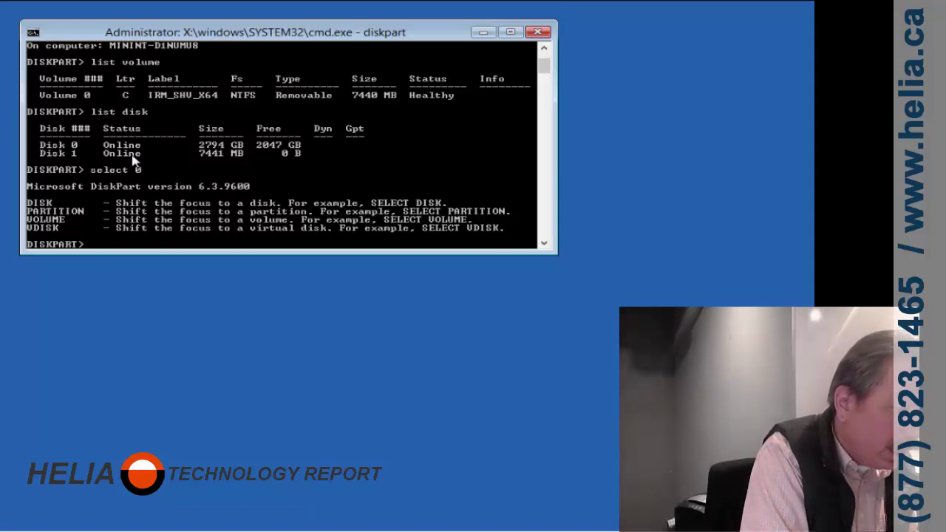
# List the volumes again and select volume 0, the 7440 MB removable drive
pyautogui.write('d')
pyautogui.press('BackSpace')
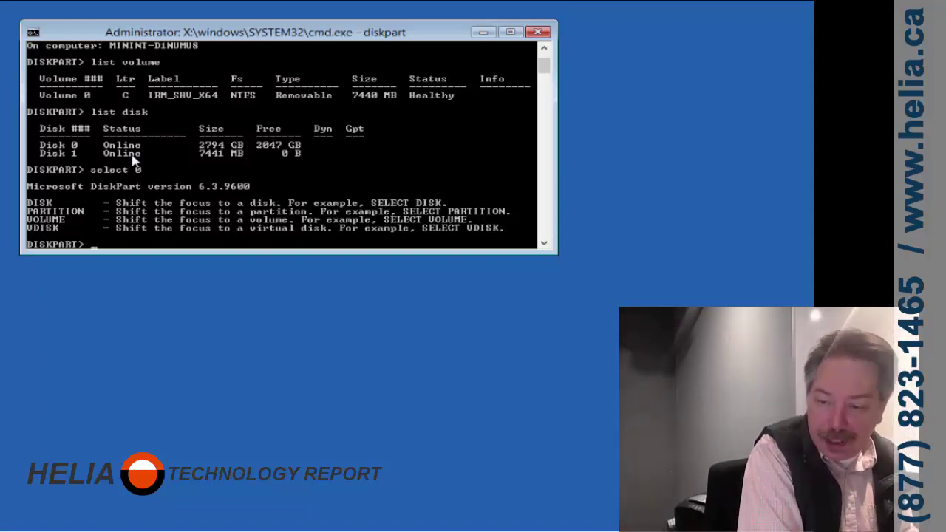
pyautogui.write('list volumes')
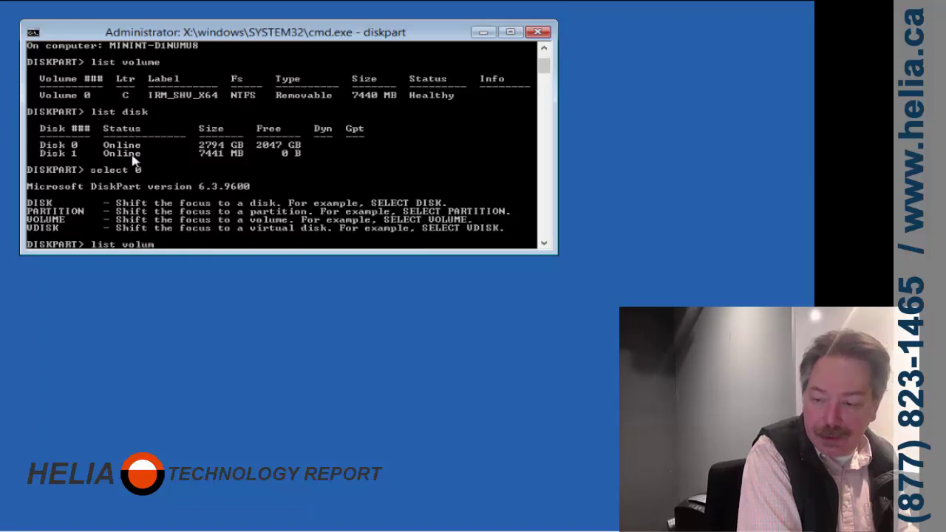
pyautogui.press('Return')
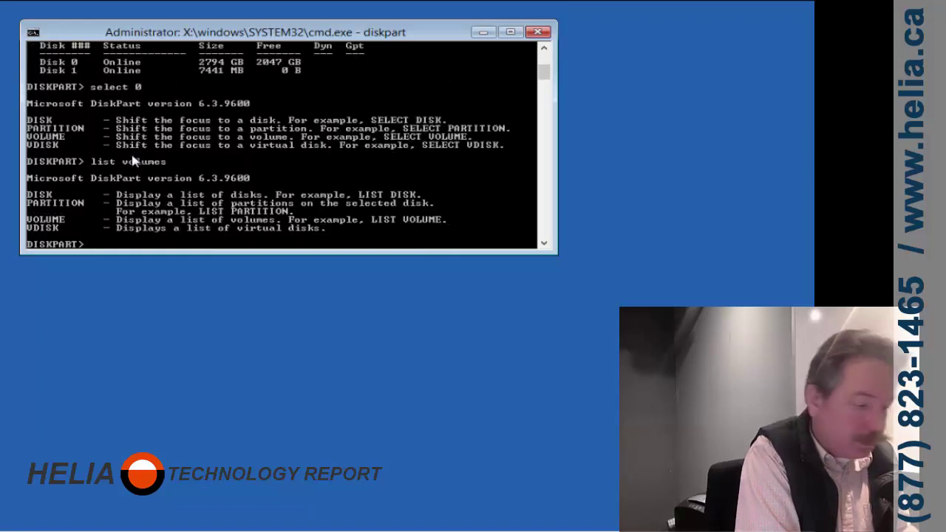
pyautogui.write('list volume')
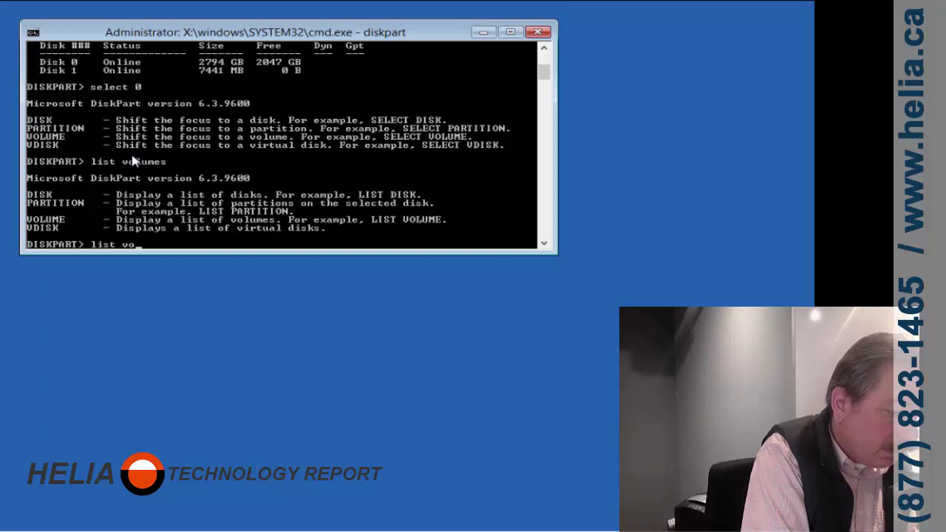
pyautogui.press('Return')
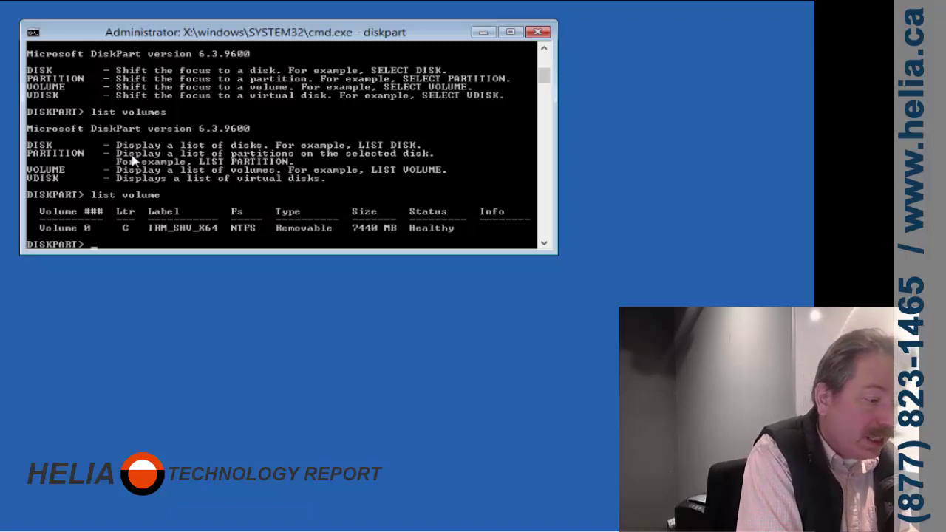
pyautogui.write('delete ')
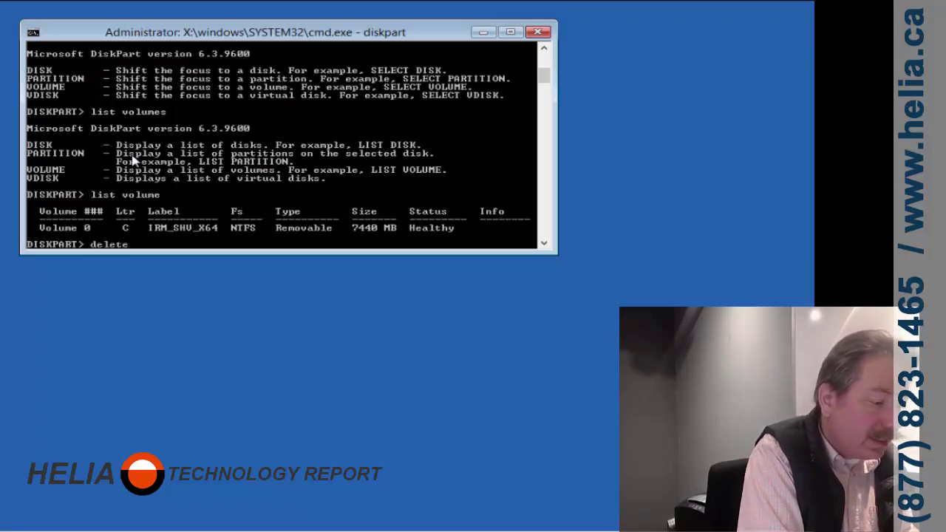
pyautogui.write('volum')
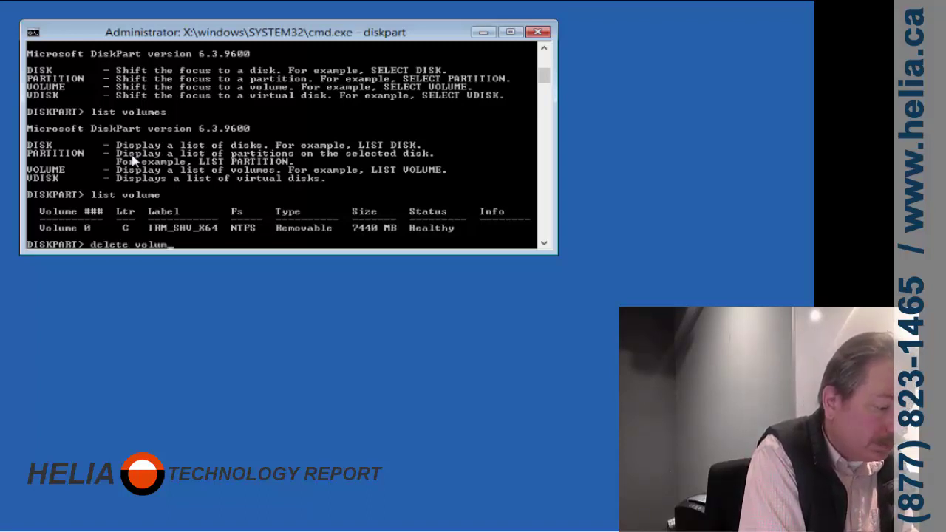
pyautogui.press('BackSpace')
pyautogui.press('BackSpace')
pyautogui.press('BackSpace')
pyautogui.press('BackSpace')
pyautogui.press('BackSpace')
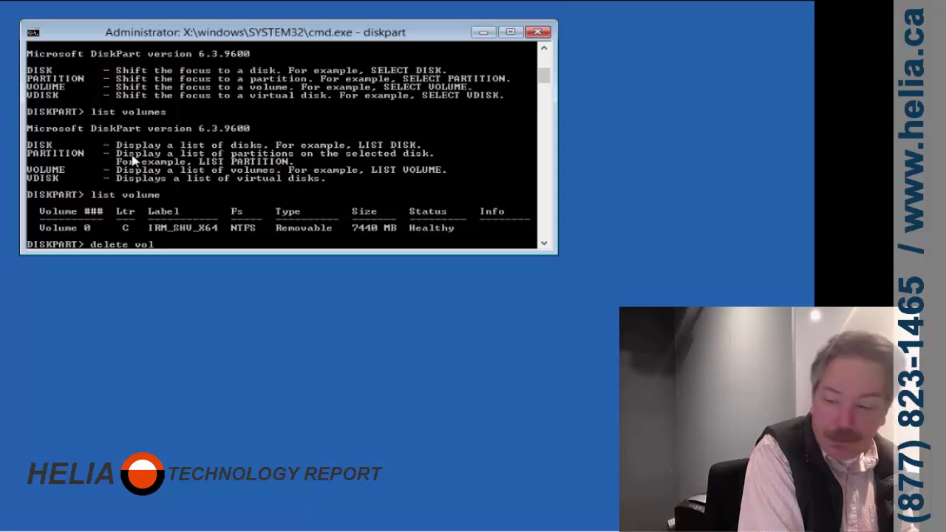
pyautogui.press('BackSpace')
pyautogui.press('BackSpace')
pyautogui.press('BackSpace')
pyautogui.press('BackSpace')
pyautogui.press('BackSpace')
pyautogui.press('BackSpace')
pyautogui.press('BackSpace')
pyautogui.write('sel')
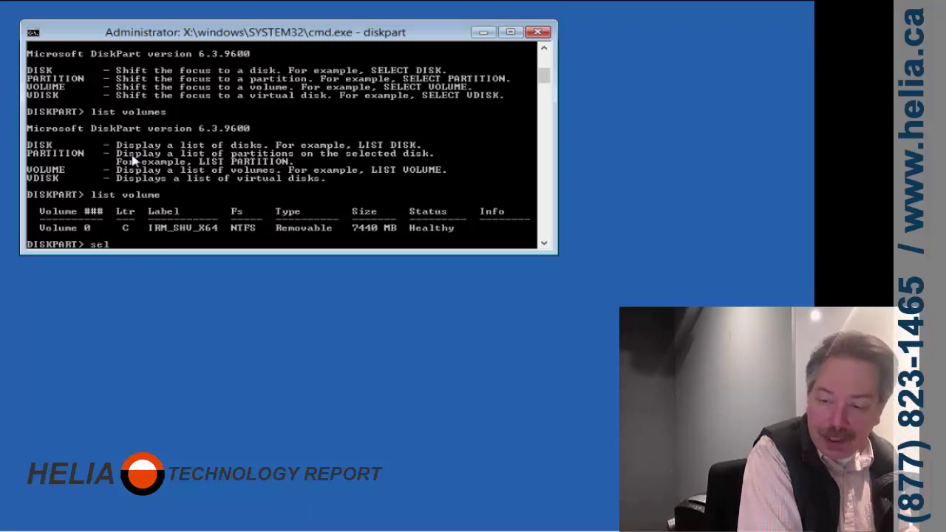
pyautogui.write('ect volume')
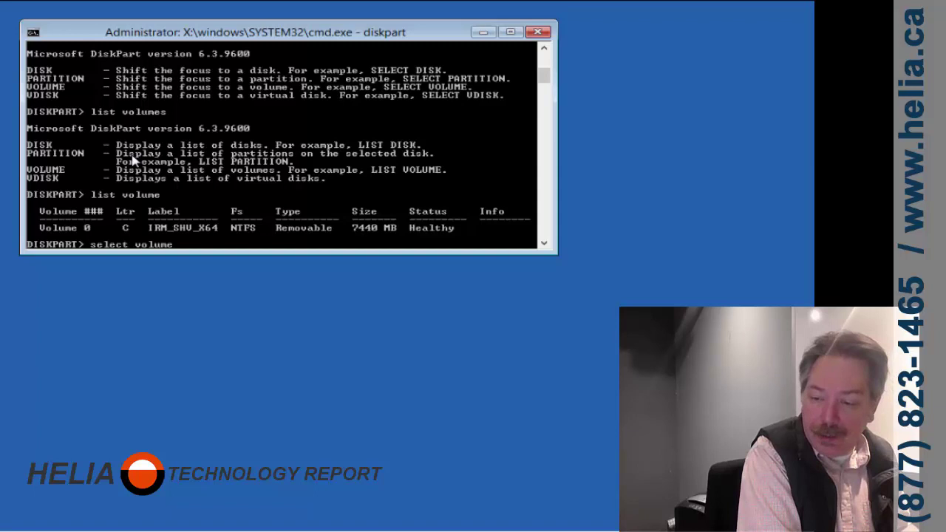
pyautogui.write(' 0')
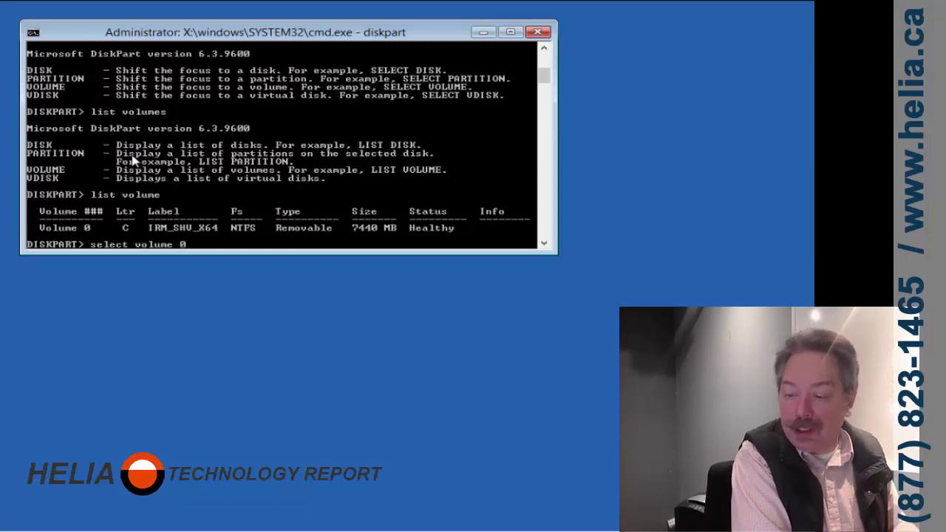
pyautogui.press('Return')
# Type 'delete volume' but erase it without running it
pyautogui.write('delet')
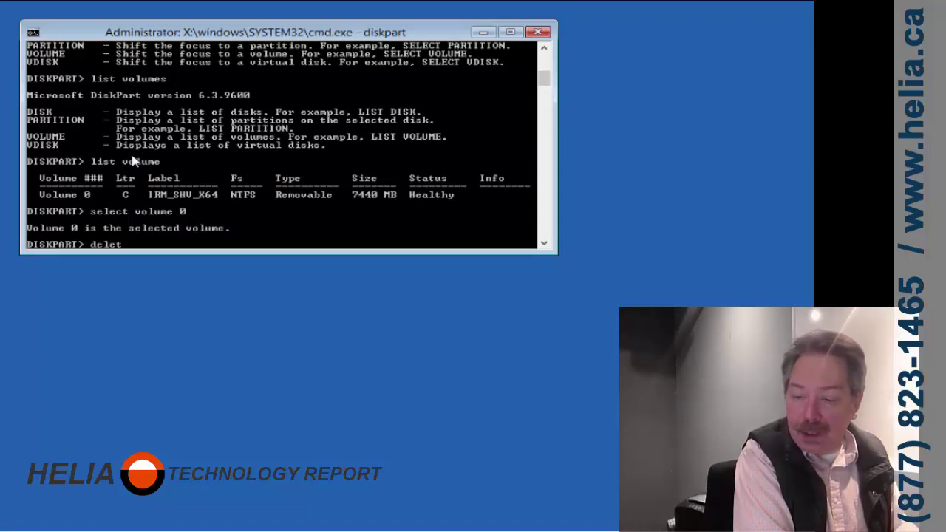
pyautogui.write('e volum')
pyautogui.press('BackSpace')
pyautogui.press('BackSpace')
pyautogui.press('BackSpace')
pyautogui.press('BackSpace')
pyautogui.press('BackSpace')
pyautogui.press('BackSpace')
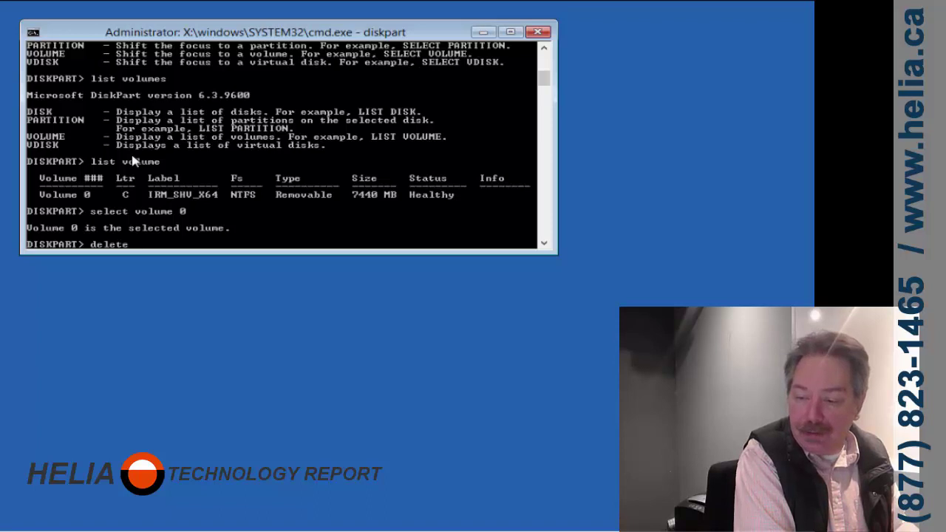
pyautogui.write('volu')
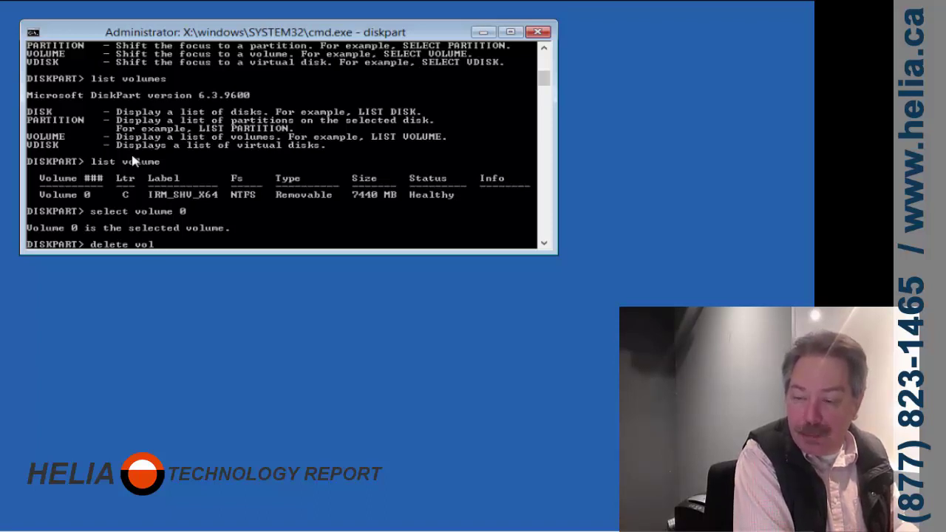
pyautogui.write('ume')
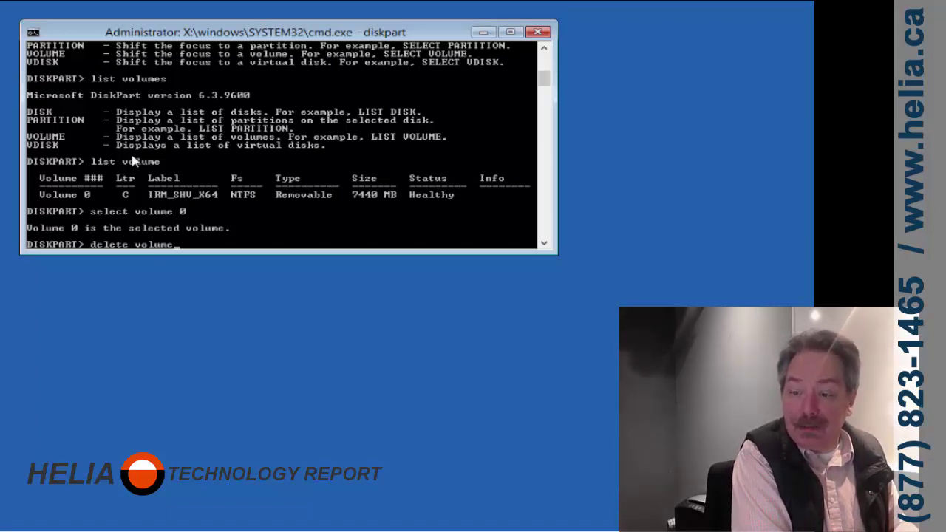
pyautogui.press('BackSpace')
pyautogui.press('BackSpace')
pyautogui.press('BackSpace')
pyautogui.press('BackSpace')
pyautogui.press('BackSpace')
pyautogui.press('BackSpace')
pyautogui.press('BackSpace')
pyautogui.press('BackSpace')
pyautogui.press('BackSpace')
pyautogui.press('BackSpace')
pyautogui.press('BackSpace')
pyautogui.press('BackSpace')
pyautogui.press('BackSpace')
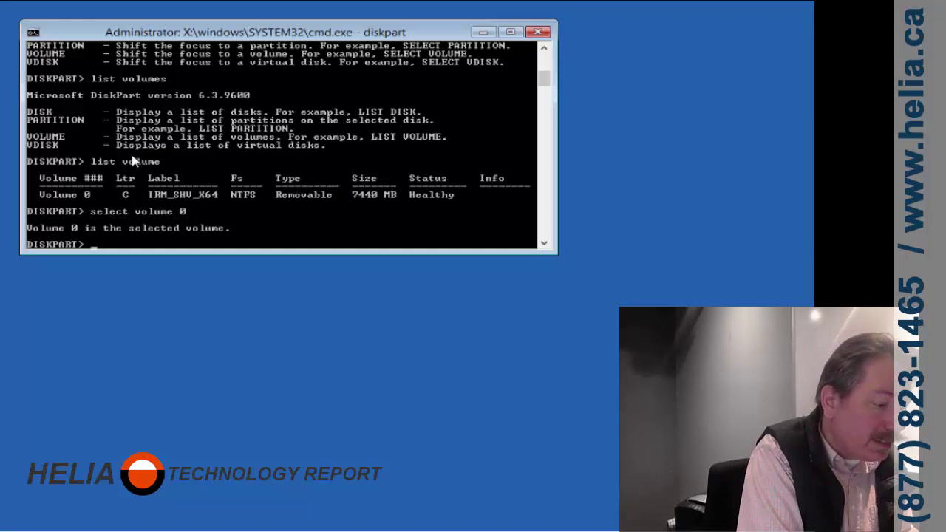
# List the disks and select disk 0
pyautogui.write('list disk')
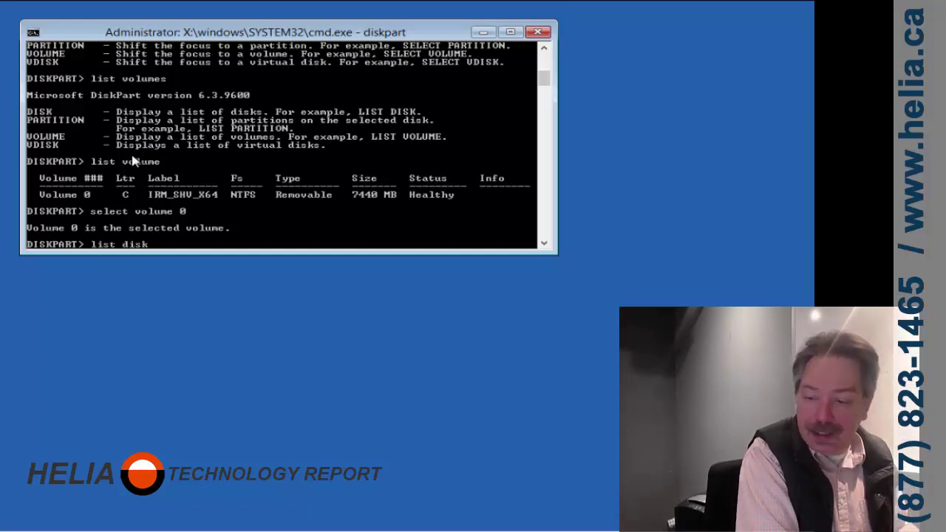
pyautogui.press('Return')
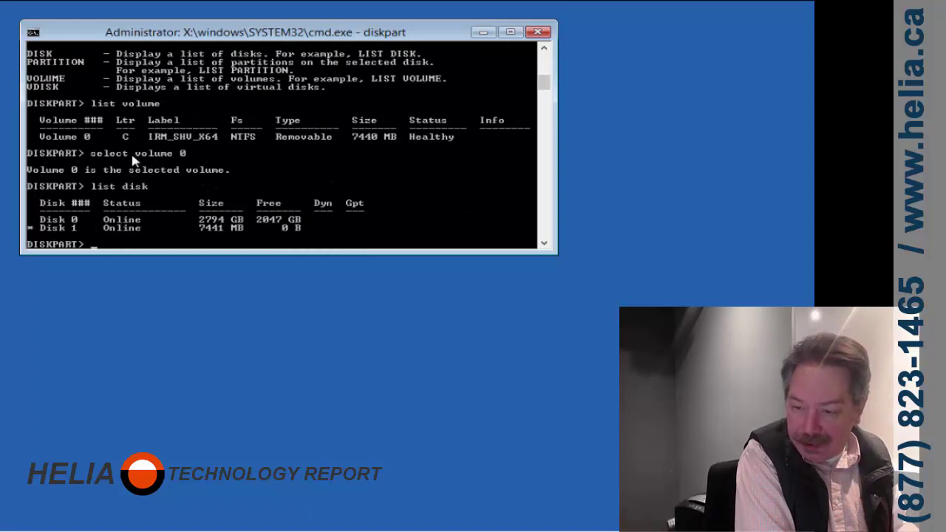
pyautogui.write('sele')
pyautogui.press('BackSpace')
pyautogui.press('BackSpace')
pyautogui.press('BackSpace')
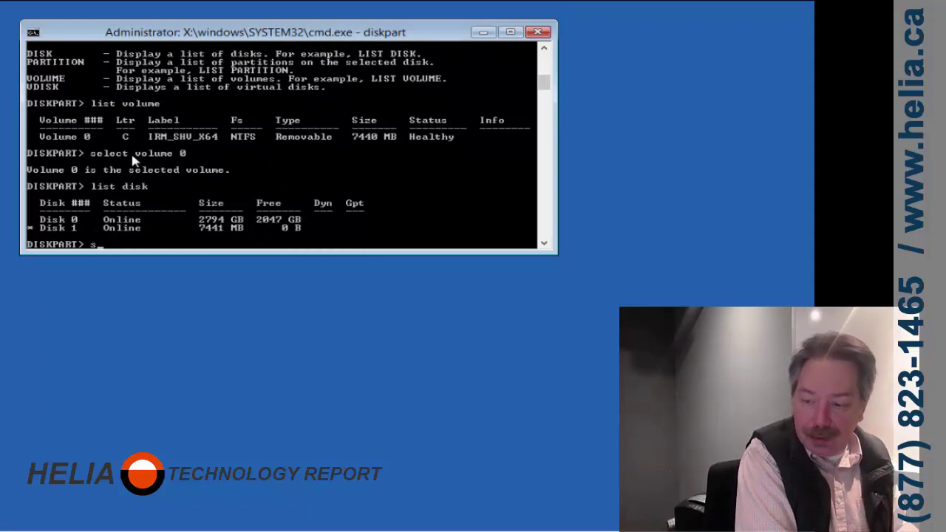
pyautogui.write('elect disk 0')
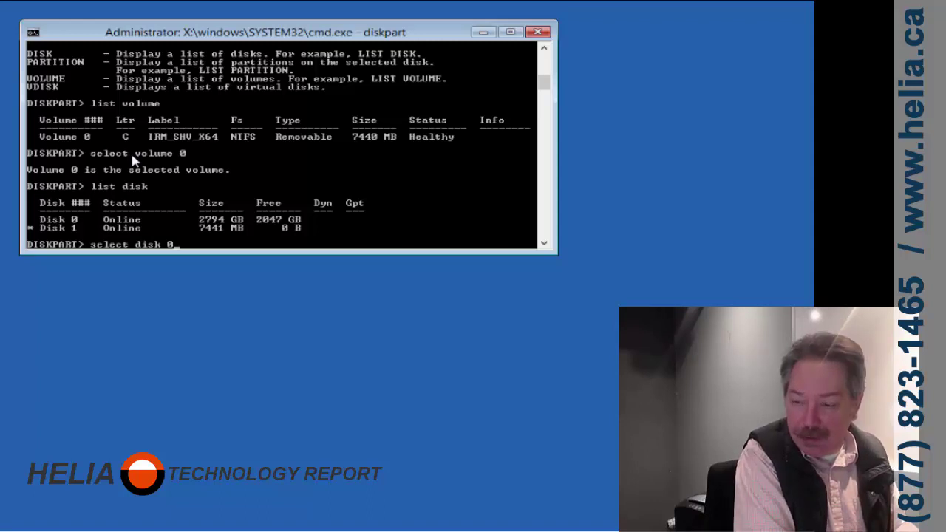
pyautogui.press('Return')
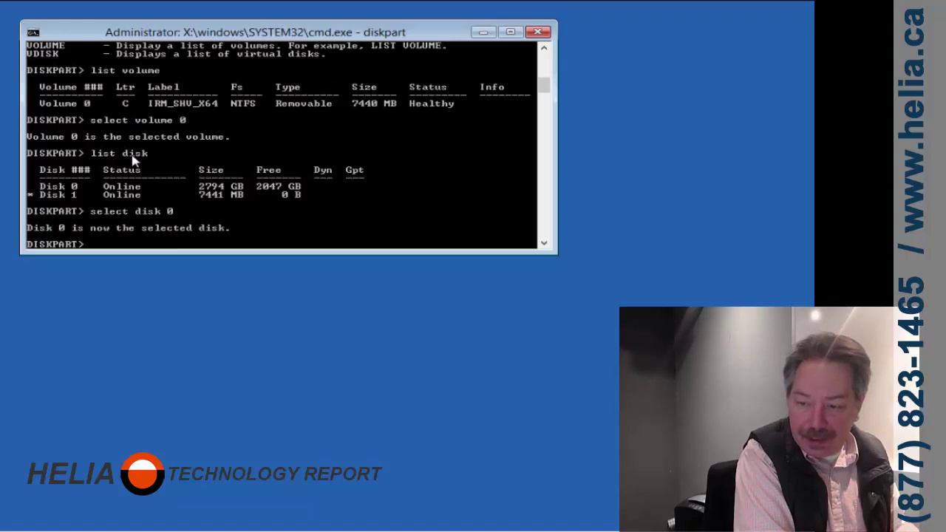
# Relist the disks to confirm Disk 0 is selected, then convert it to GPT
pyautogui.write('list dist')
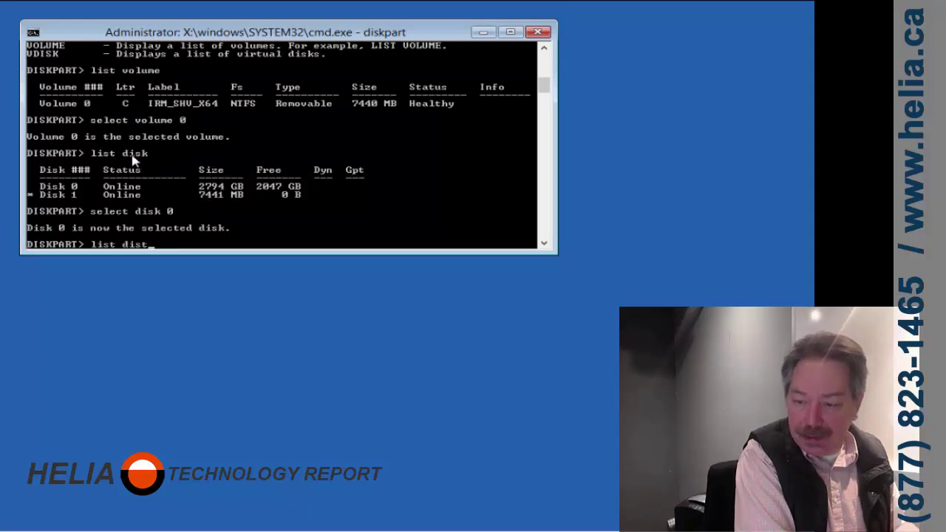
pyautogui.press('Return')
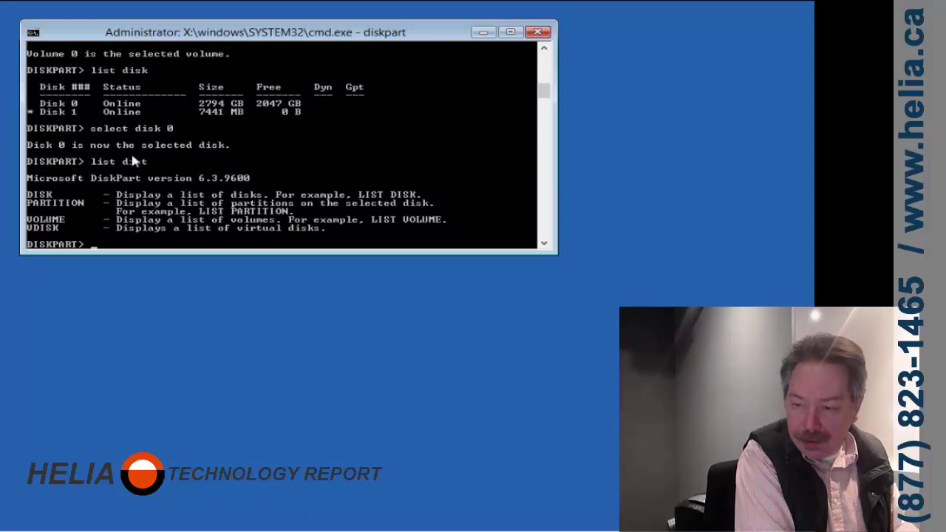
pyautogui.write('list')
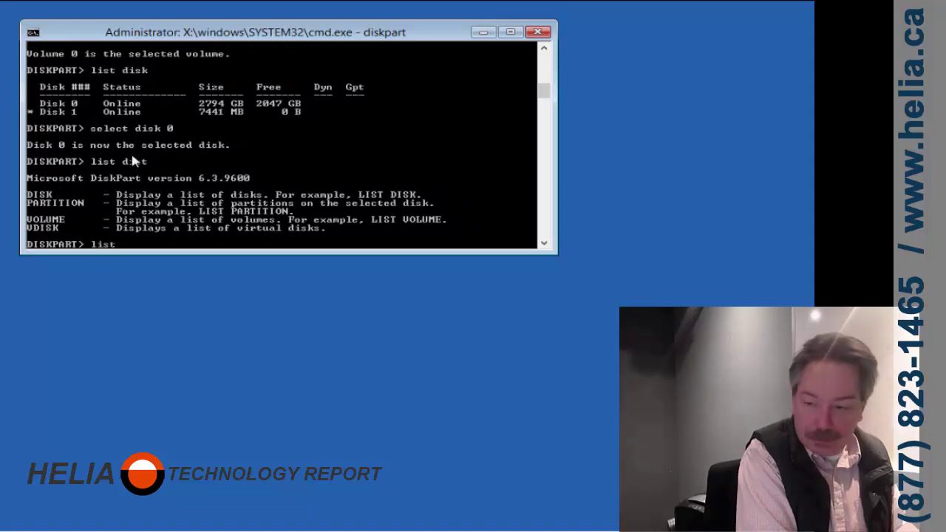
pyautogui.write(' disk')
pyautogui.press('Return')
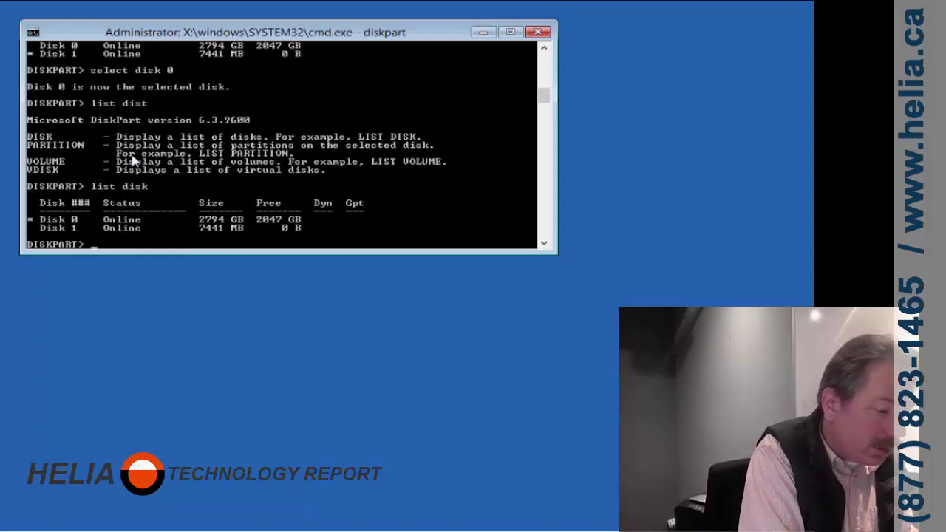
pyautogui.write('convert gpt')
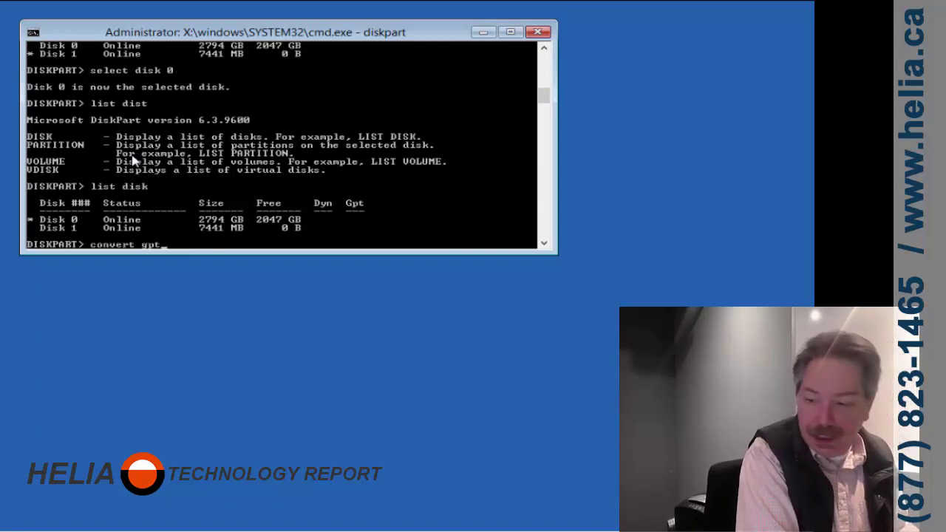
pyautogui.press('Return')
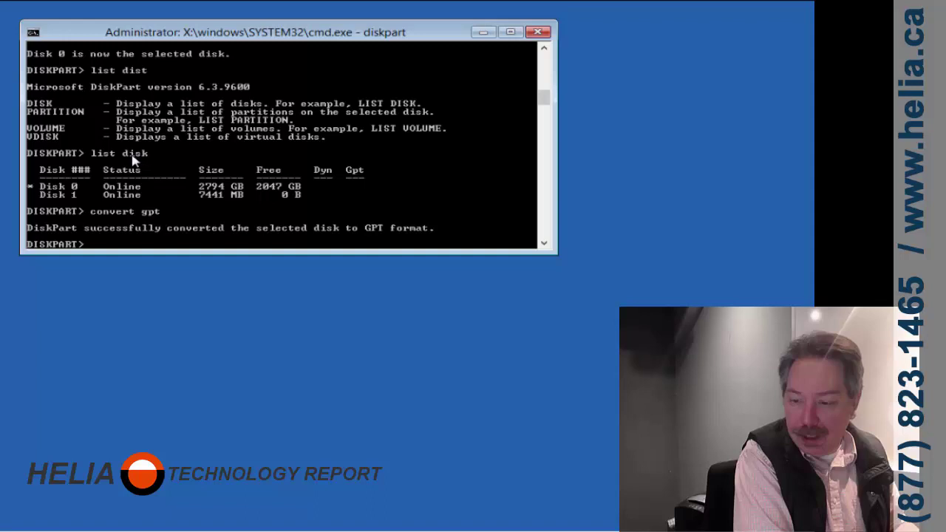
# Exit DiskPart and close the command prompt
pyautogui.write('exit')
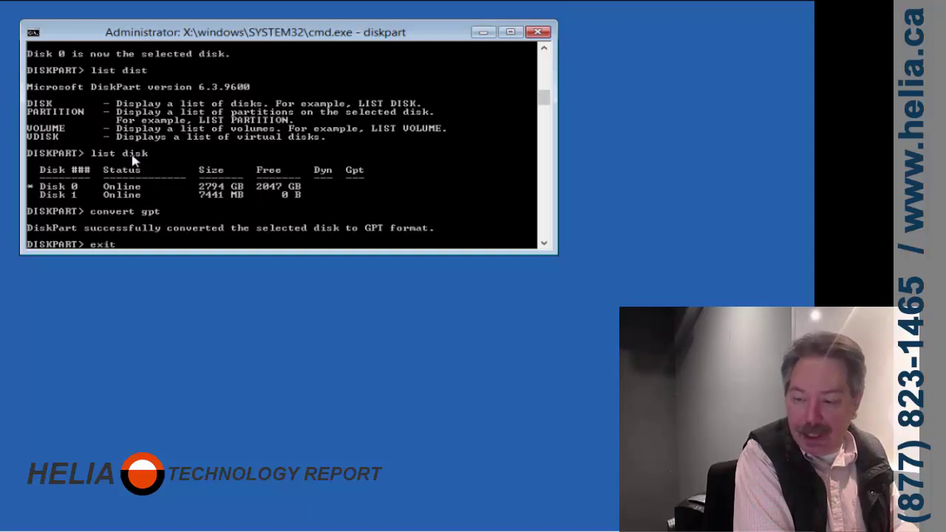
pyautogui.press('Return')
pyautogui.write('exit')
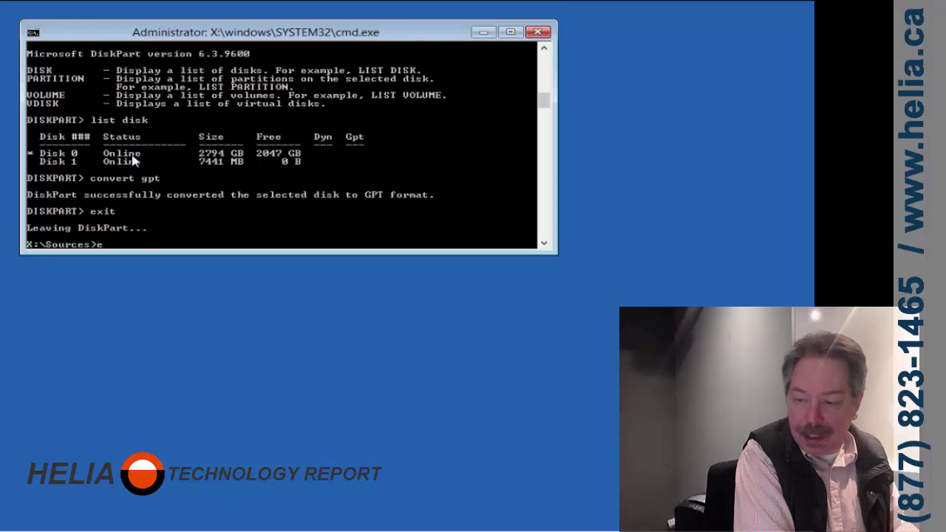
pyautogui.press('Return')
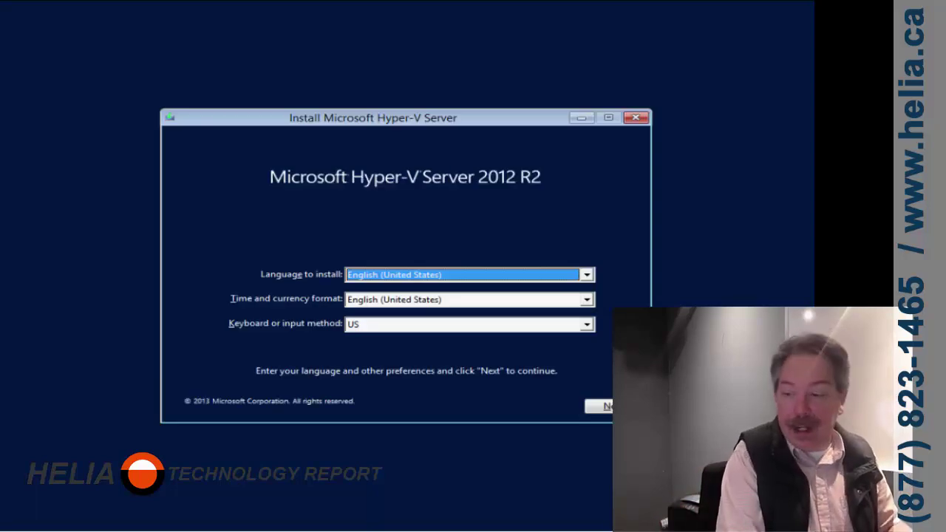
# Keep English (United States) and the US keyboard and continue past the language page
pyautogui.press('Return')
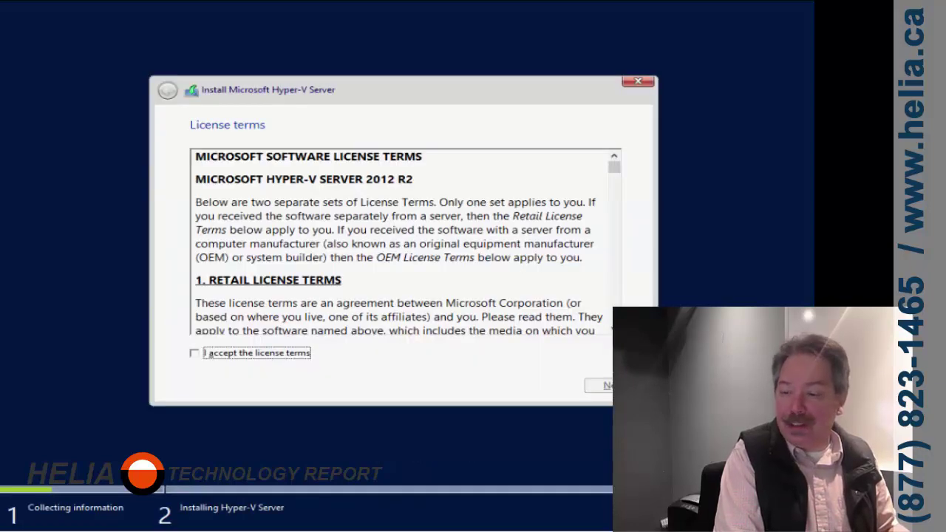
# Accept the license terms and choose Custom: Install Hyper-V Server only (advanced)
pyautogui.press('space')
pyautogui.press('Tab')
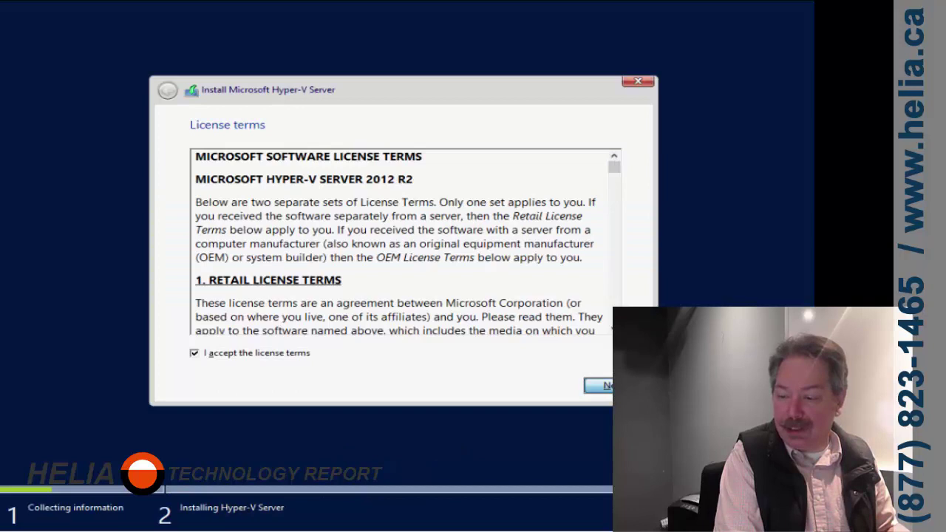
pyautogui.press('Return')
pyautogui.press('Tab')
pyautogui.press('Return')
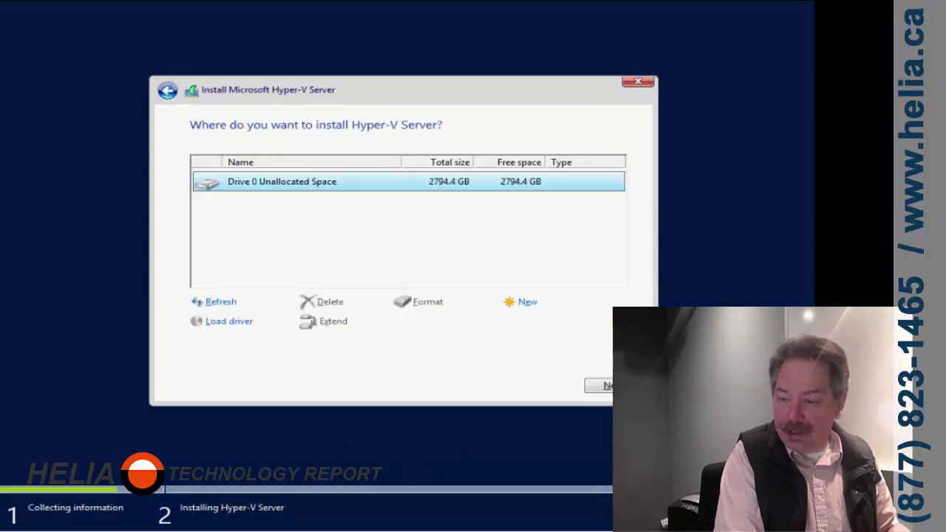